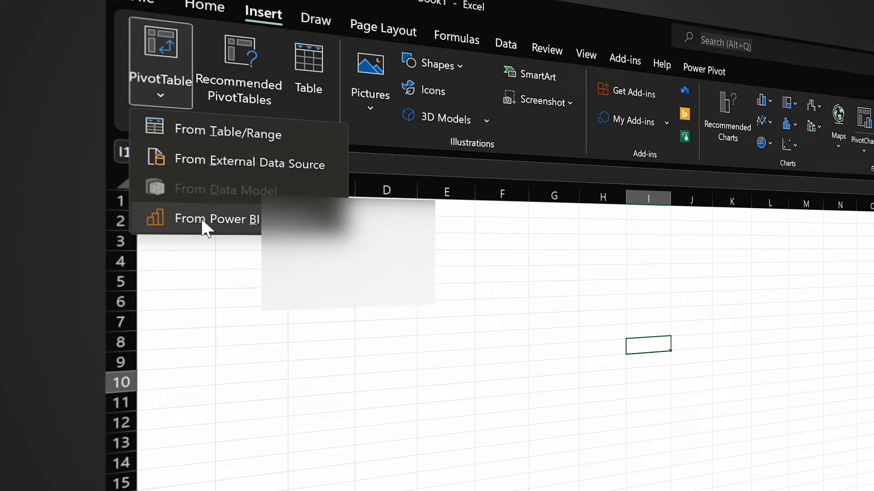
- Insert a PivotTable from the Power BI dataset Customer Profitability Sample, found by searching for "customer"
{"action": "left_click", "coordinate": [240, 217]}
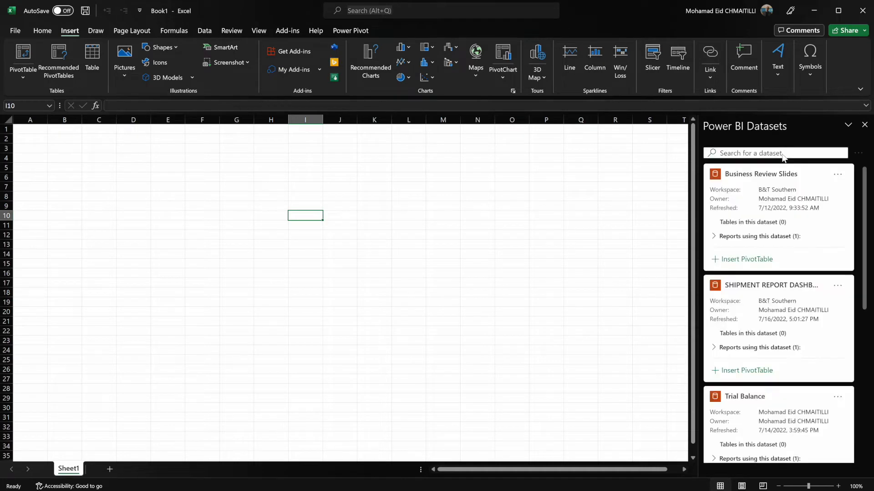
{"action": "left_click", "coordinate": [765, 154]}
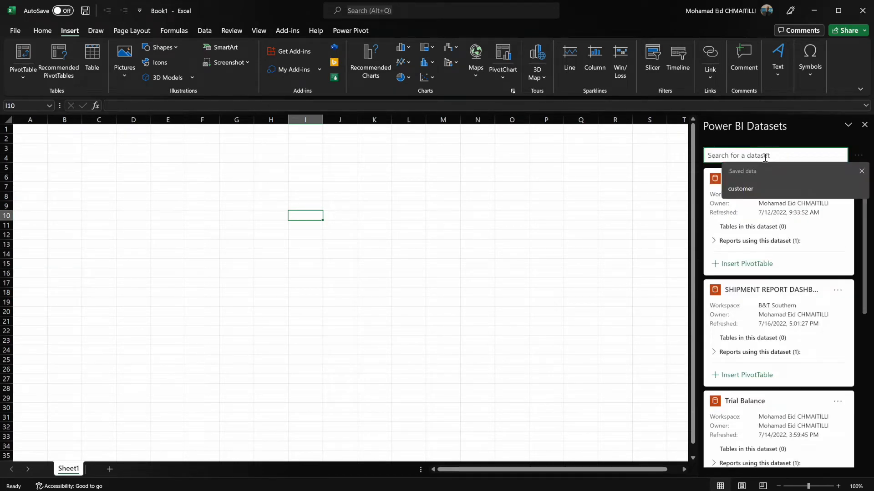
{"action": "type", "text": "customer"}
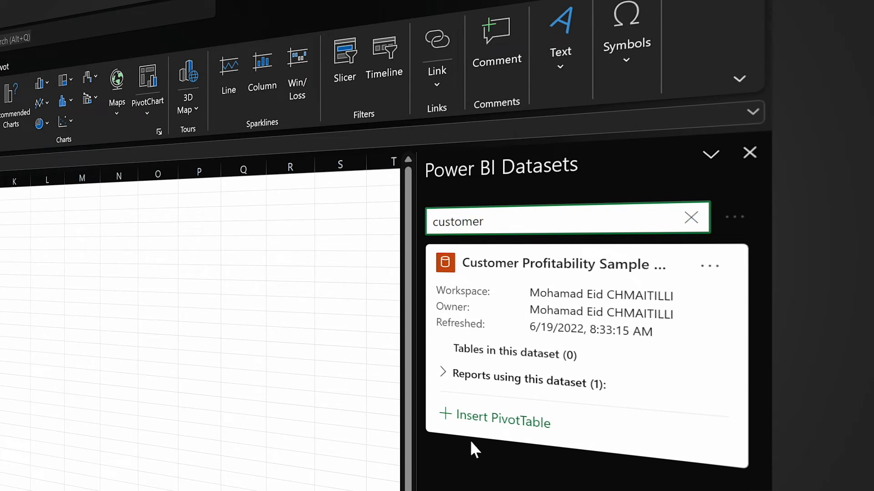
{"action": "left_click", "coordinate": [488, 433]}
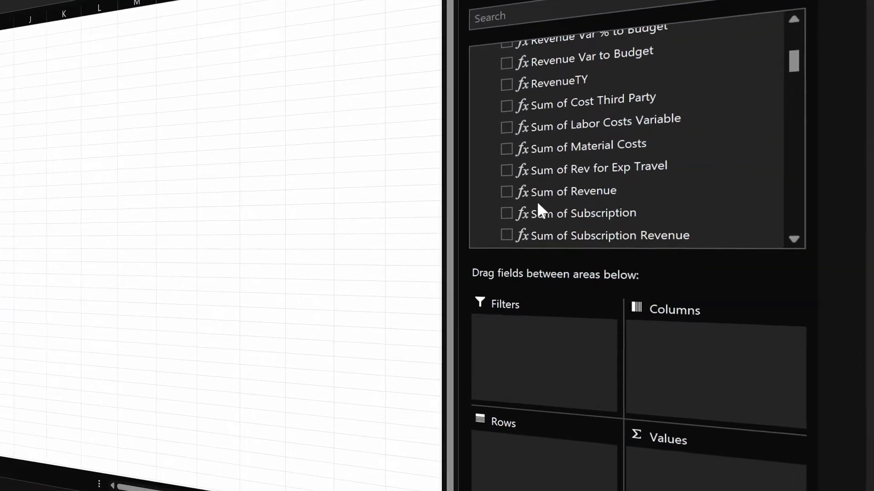
- Add Switch Product Family and Product from the Sample Data table to the PivotTable rows, with Product nested below
{"action": "scroll", "coordinate": [538, 204], "scroll_direction": "down", "scroll_amount": 3}
{"action": "scroll", "coordinate": [537, 204], "scroll_direction": "down", "scroll_amount": 2}
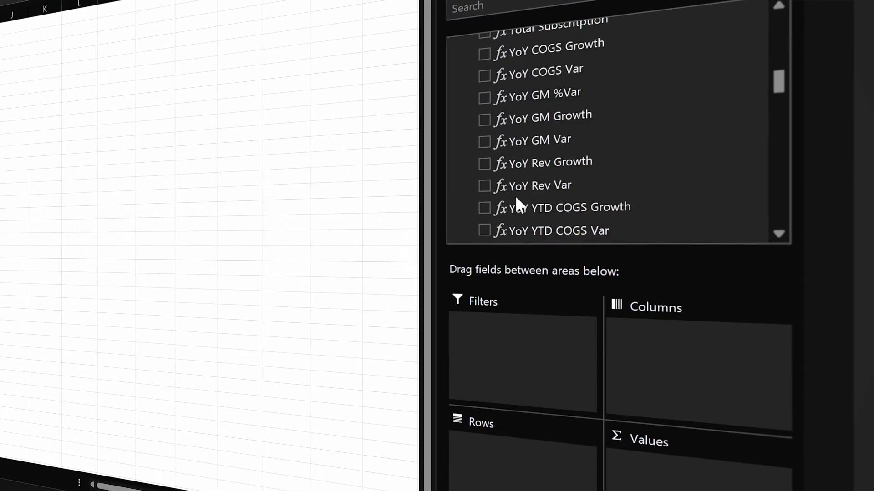
{"action": "scroll", "coordinate": [537, 204], "scroll_direction": "down", "scroll_amount": 3}
{"action": "scroll", "coordinate": [517, 200], "scroll_direction": "down", "scroll_amount": 10}
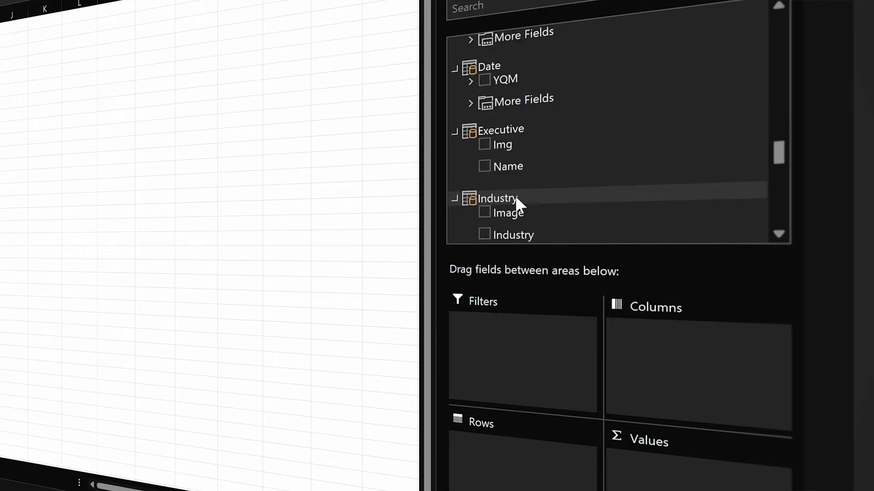
{"action": "scroll", "coordinate": [515, 195], "scroll_direction": "down", "scroll_amount": 4}
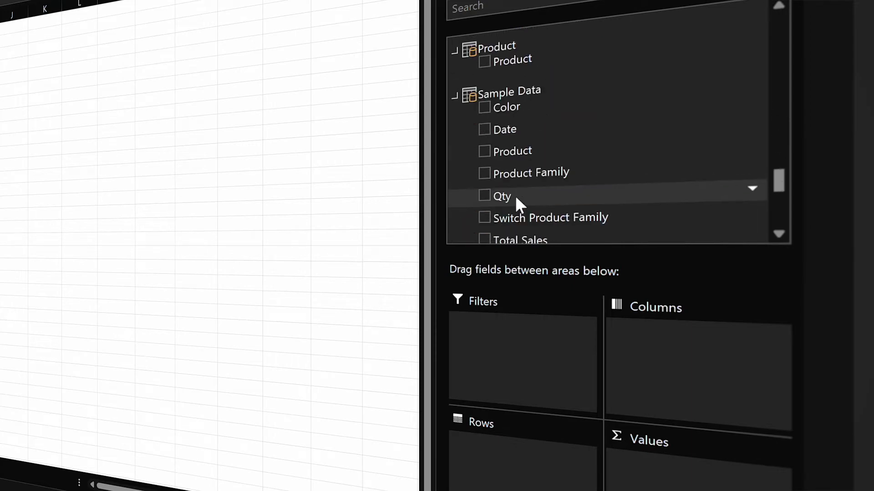
{"action": "scroll", "coordinate": [512, 178], "scroll_direction": "down", "scroll_amount": 1}
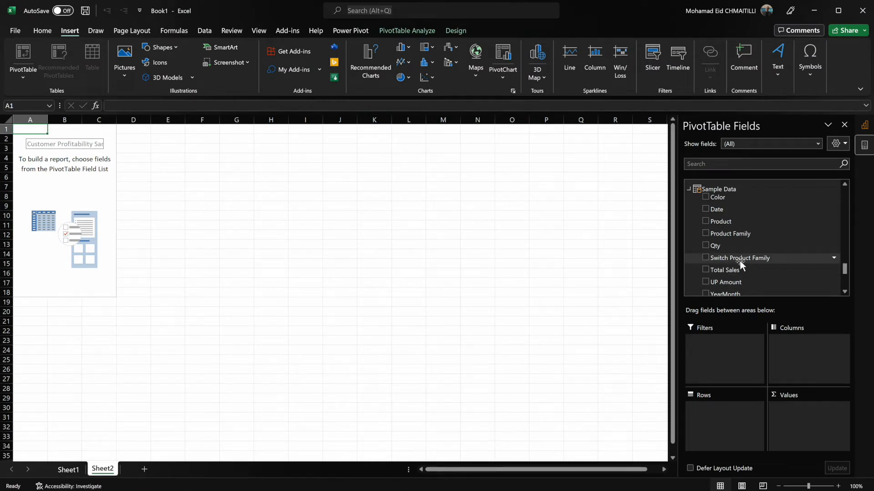
{"action": "left_click_drag", "start_coordinate": [740, 264], "coordinate": [715, 418]}
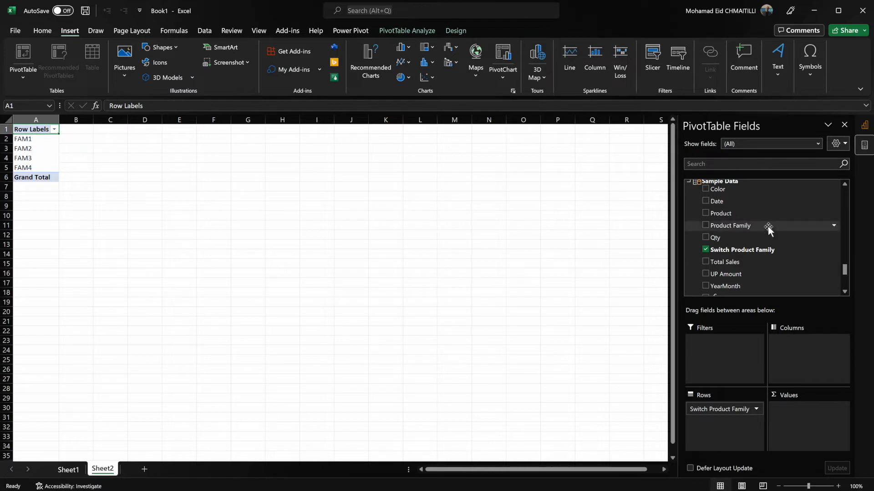
{"action": "left_click_drag", "start_coordinate": [769, 232], "coordinate": [725, 436]}
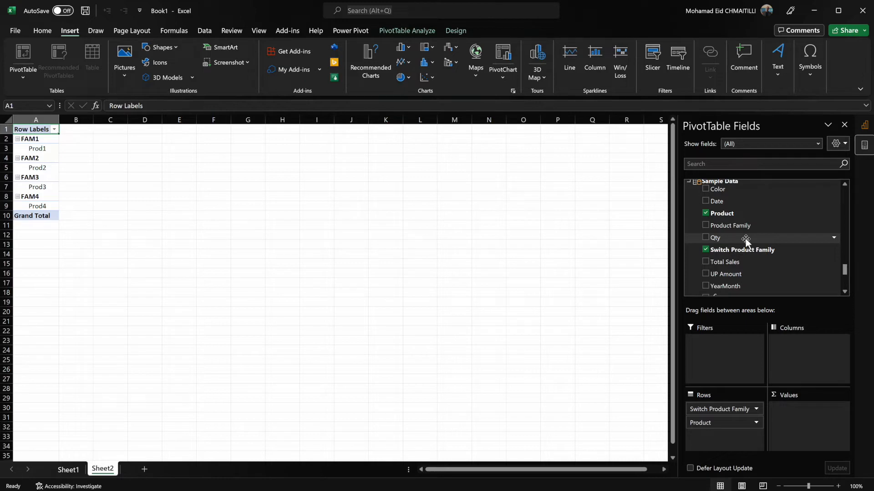
- Add Qty and Total Sales from Sample Data as summed values in the PivotTable
{"action": "left_click_drag", "start_coordinate": [746, 239], "coordinate": [796, 416]}
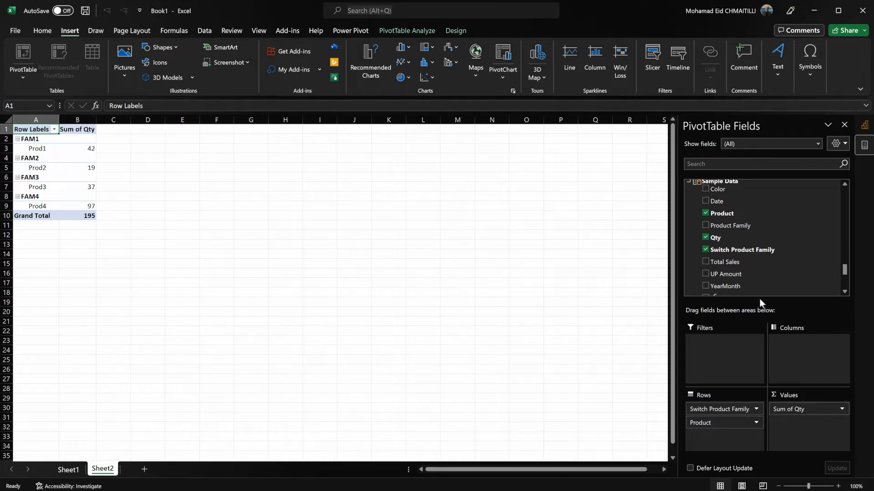
{"action": "left_click_drag", "start_coordinate": [730, 263], "coordinate": [789, 424]}
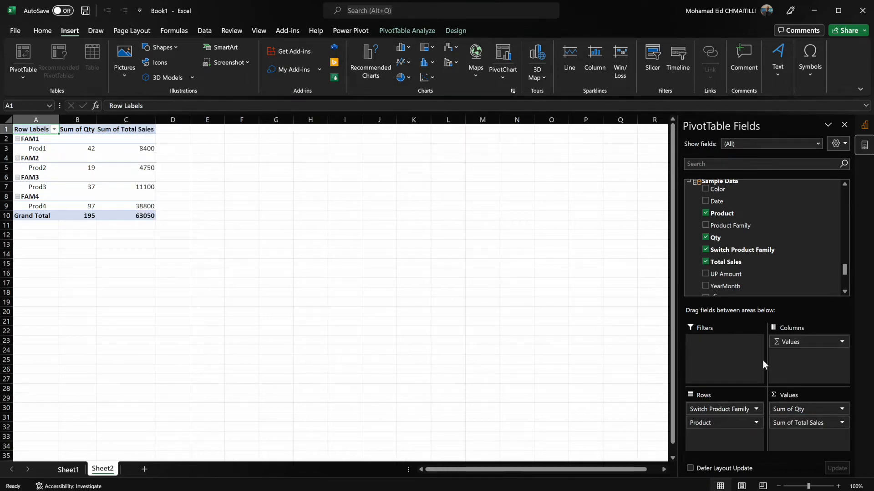
- Remove Sum of Qty from the PivotTable values and place the Color field in the columns
{"action": "left_click_drag", "start_coordinate": [810, 423], "coordinate": [757, 258]}
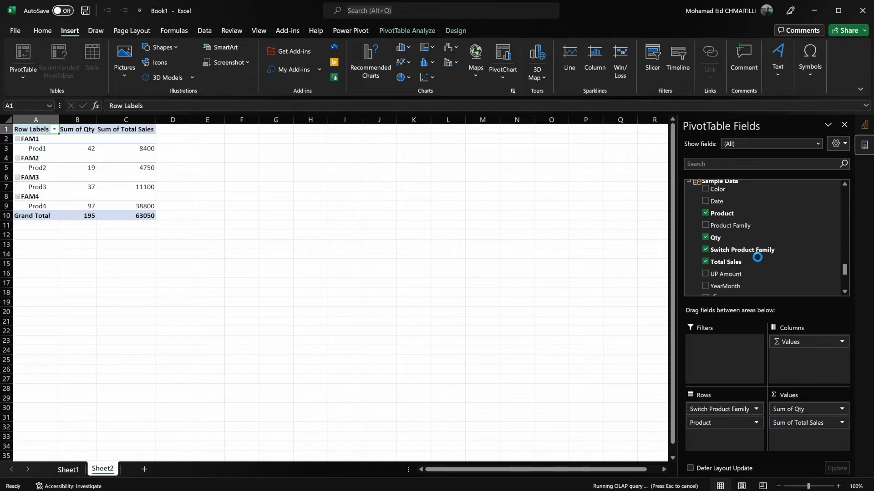
{"action": "left_click_drag", "start_coordinate": [718, 189], "coordinate": [820, 367]}
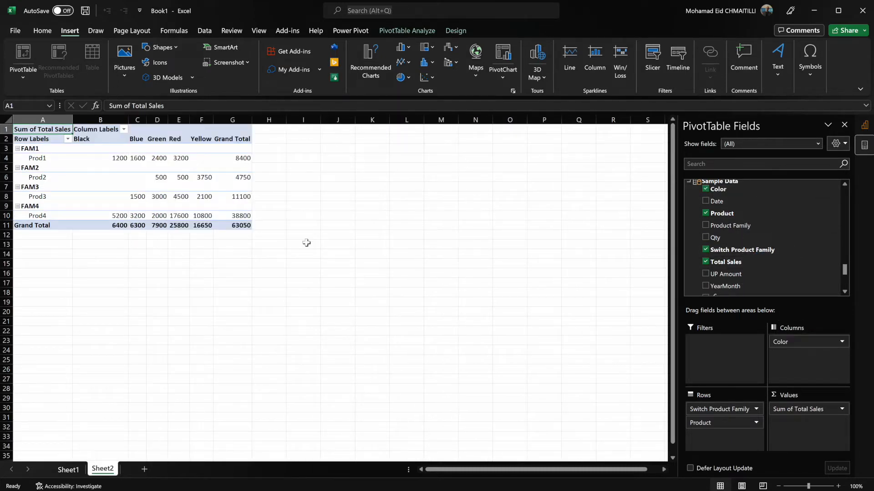
- Apply the Number format with 2 decimal places and a thousands separator to the Total Sales values
{"action": "mouse_move", "coordinate": [161, 186]}
{"action": "right_click", "coordinate": [158, 181]}
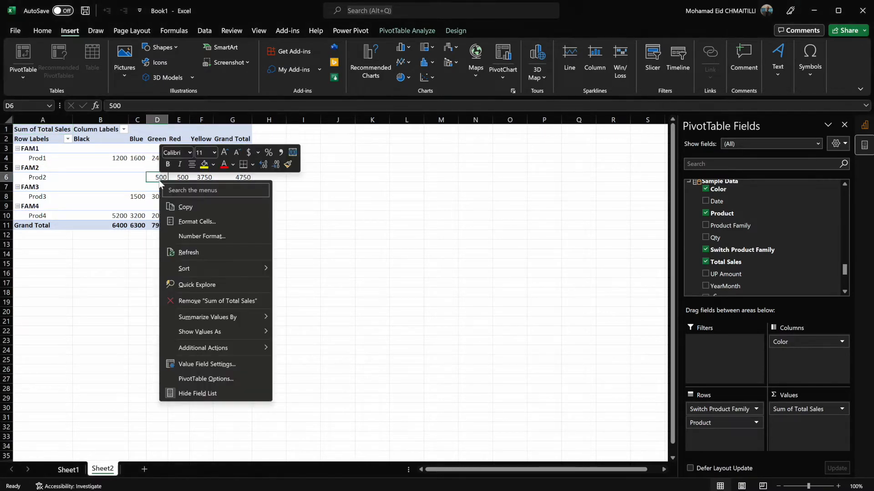
{"action": "left_click", "coordinate": [199, 240]}
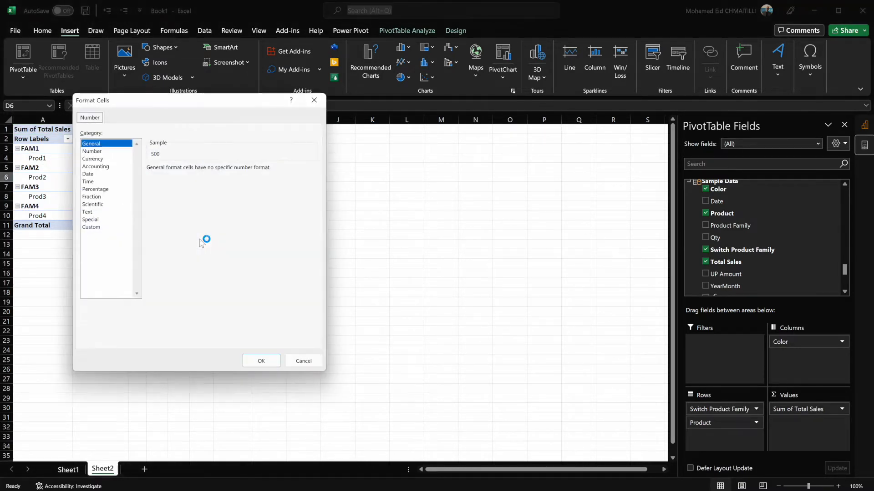
{"action": "left_click", "coordinate": [98, 152]}
{"action": "left_click", "coordinate": [201, 184]}
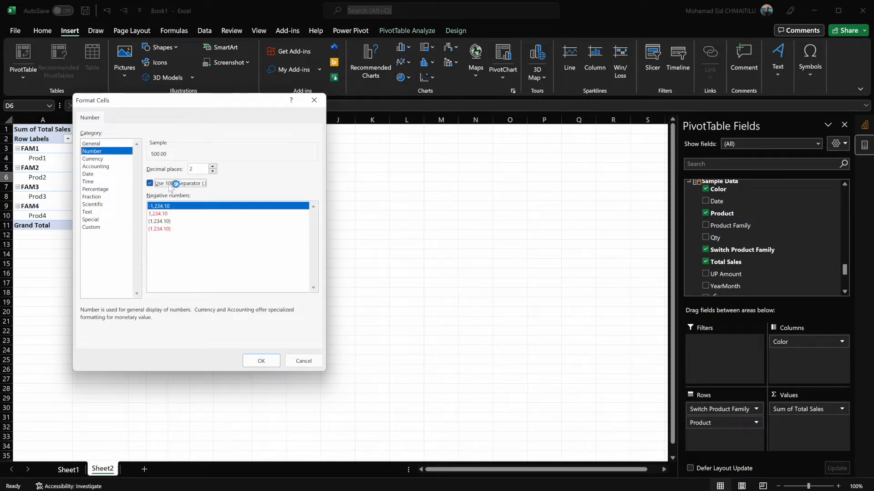
{"action": "left_click", "coordinate": [259, 361]}
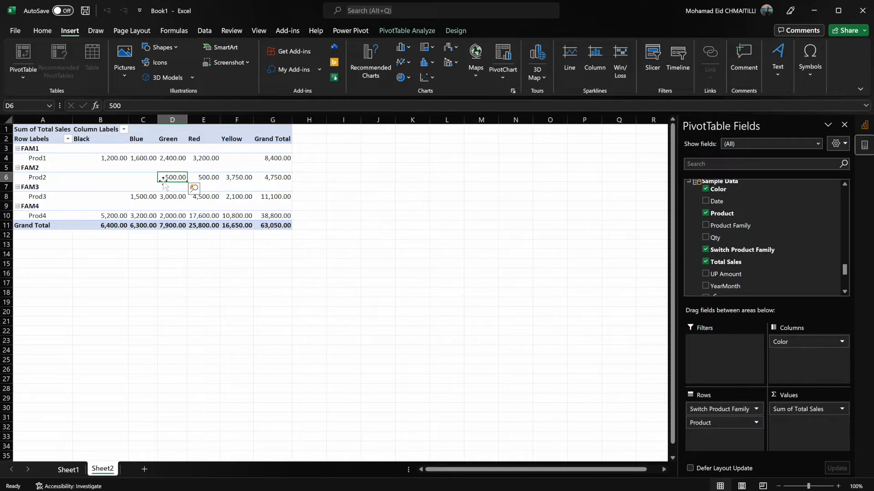
{"action": "left_click", "coordinate": [25, 80]}
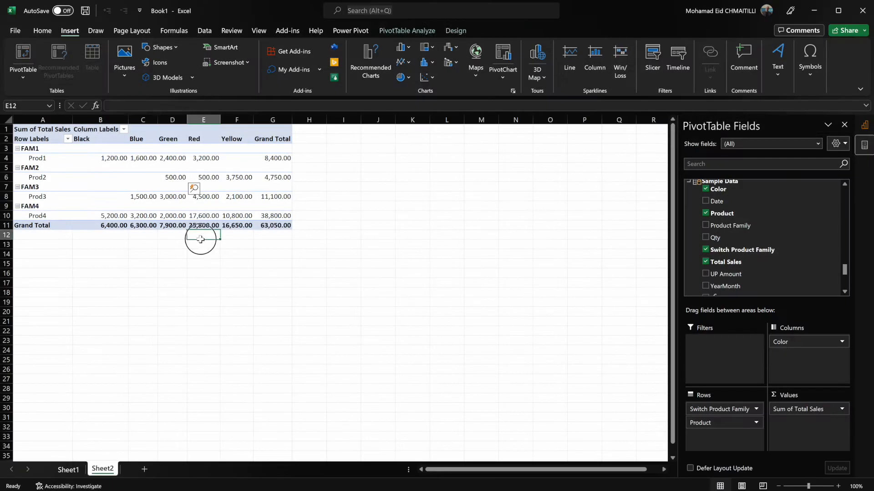
{"action": "left_click", "coordinate": [200, 237]}
{"action": "left_click", "coordinate": [179, 157]}
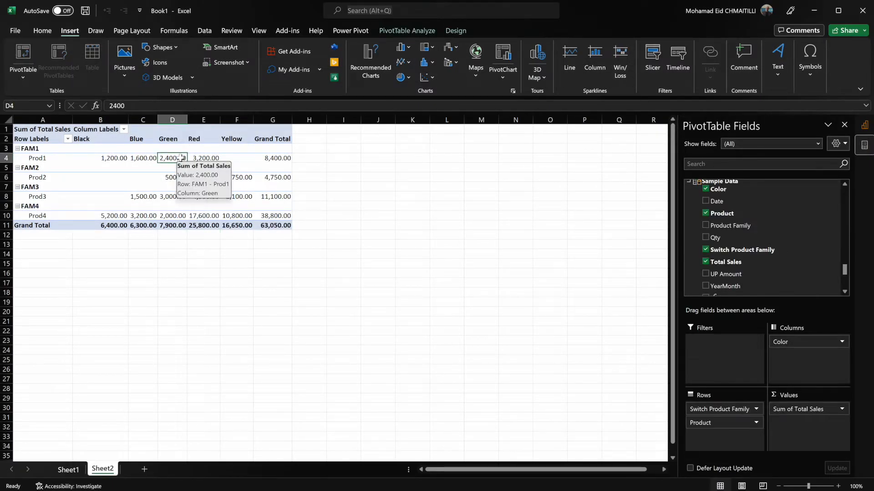
{"action": "left_click", "coordinate": [193, 278]}
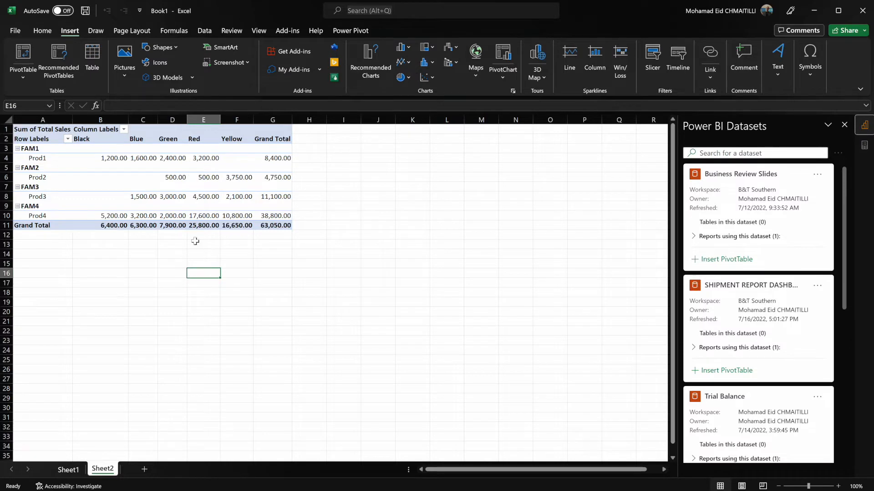
{"action": "scroll", "coordinate": [726, 333], "scroll_direction": "down", "scroll_amount": 8}
{"action": "scroll", "coordinate": [733, 333], "scroll_direction": "up", "scroll_amount": 10}
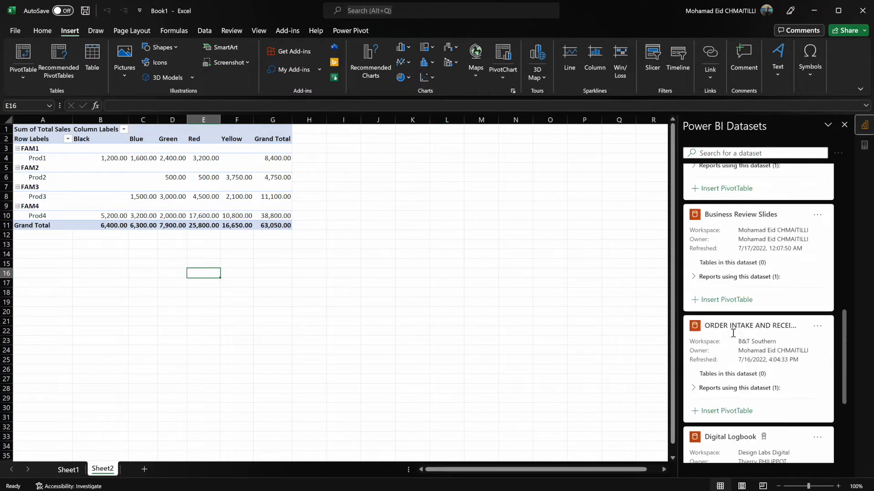
{"action": "left_click", "coordinate": [140, 168]}
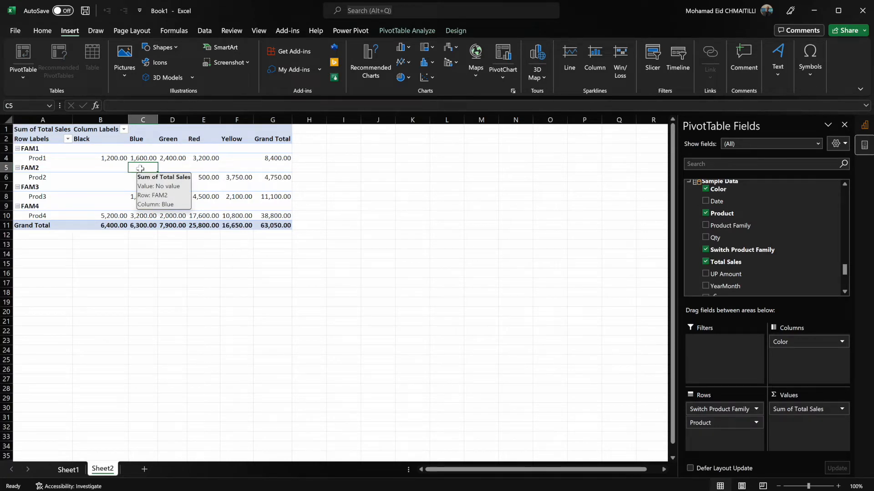
{"action": "left_click", "coordinate": [27, 79]}
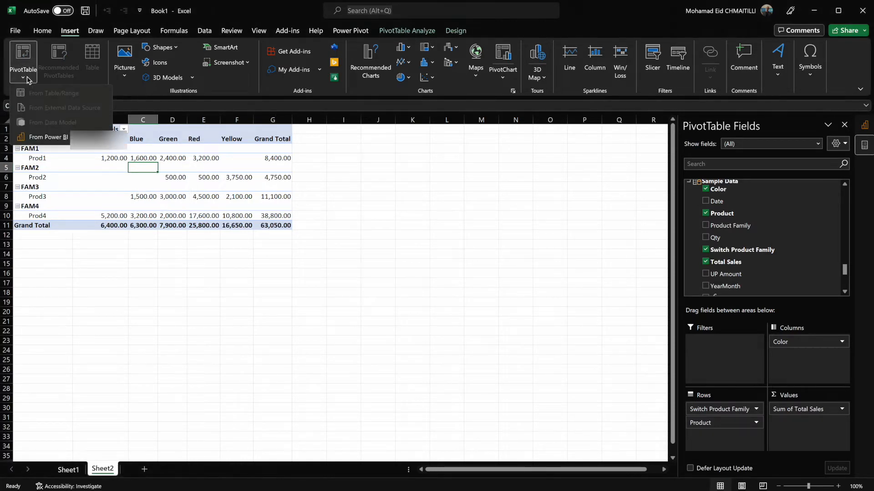
{"action": "left_click", "coordinate": [57, 154]}
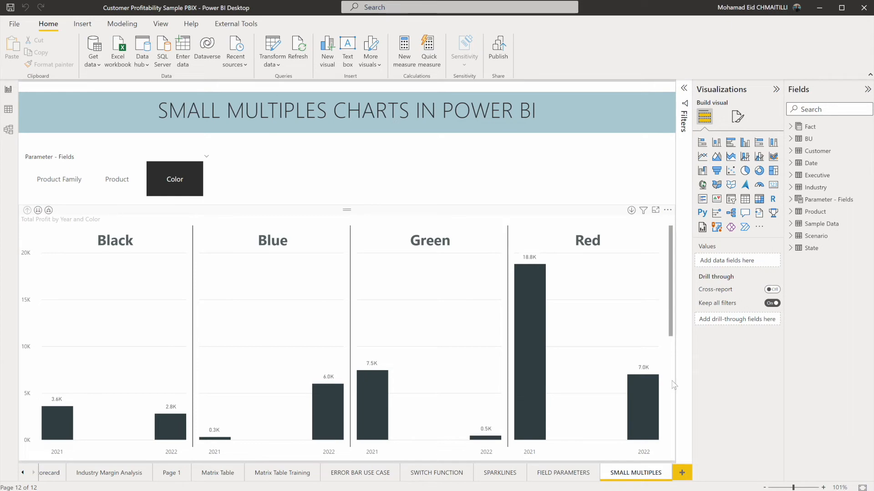
- Add a new page to the Power BI report and insert an Azure map visual enlarged to fill the canvas
{"action": "left_click", "coordinate": [682, 473]}
{"action": "left_click", "coordinate": [823, 109]}
{"action": "type", "text": "po"}
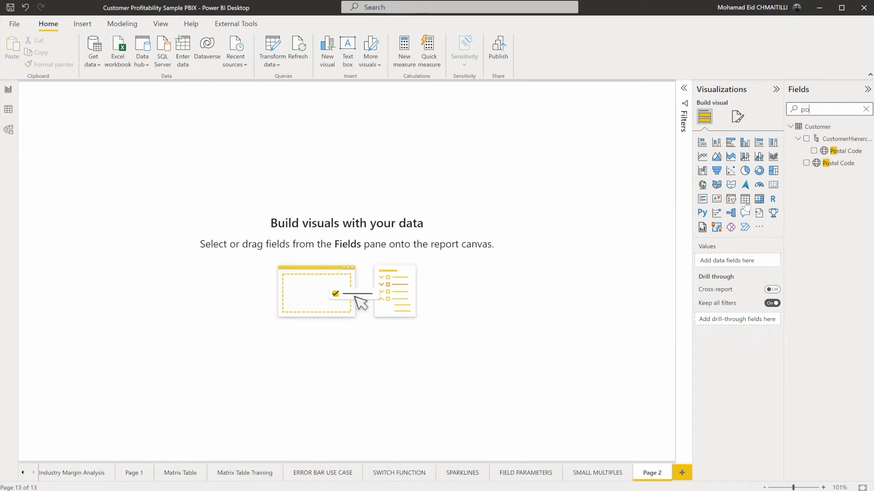
{"action": "left_click", "coordinate": [745, 185]}
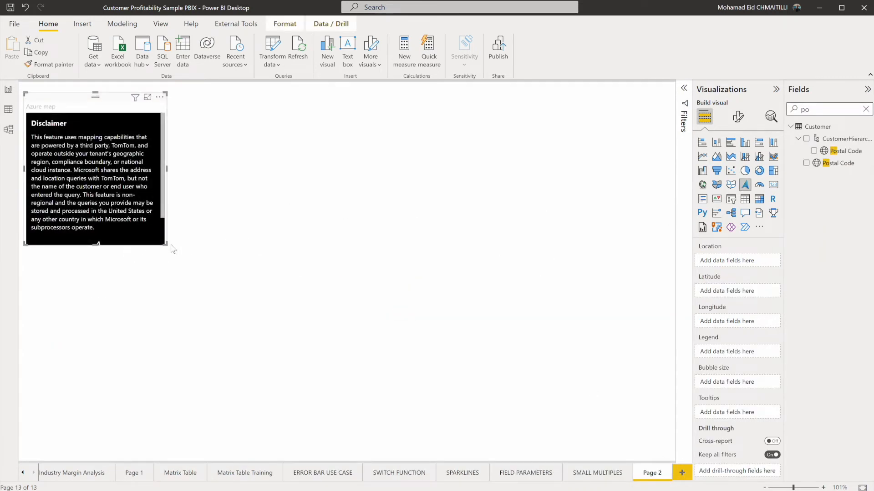
{"action": "left_click_drag", "start_coordinate": [164, 242], "coordinate": [672, 442]}
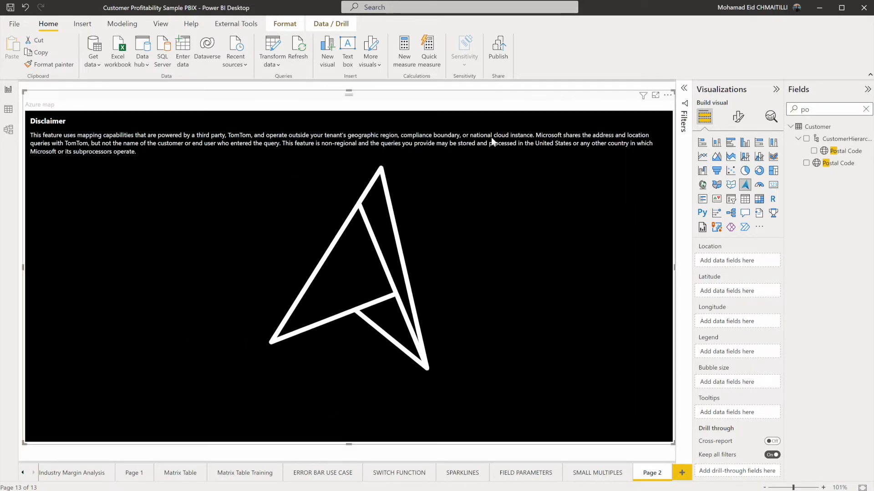
- Use CustomerHierarchy as the map's location and remove Postal Code, City and State, keeping only the Country level
{"action": "left_click_drag", "start_coordinate": [846, 154], "coordinate": [728, 261]}
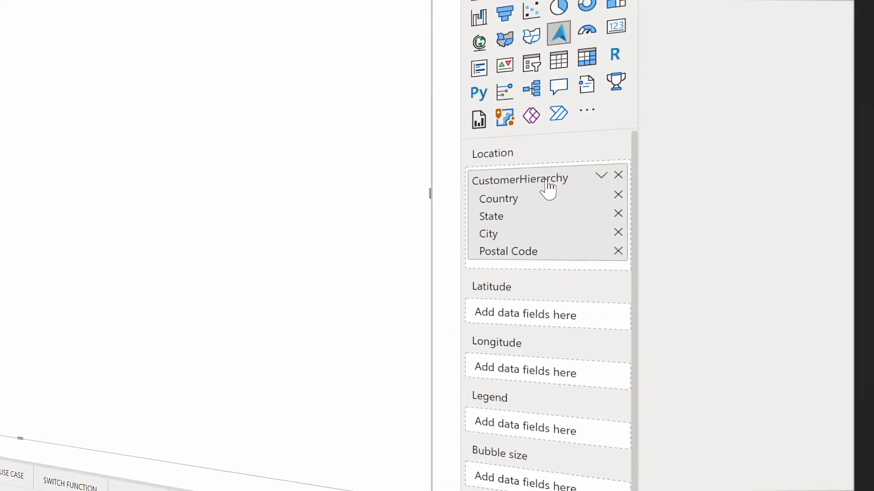
{"action": "left_click", "coordinate": [637, 255]}
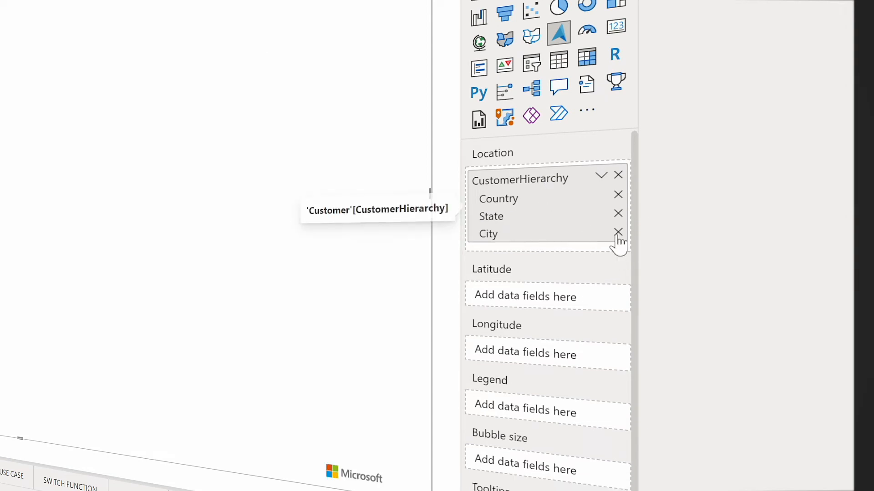
{"action": "left_click", "coordinate": [618, 232]}
{"action": "left_click", "coordinate": [618, 214]}
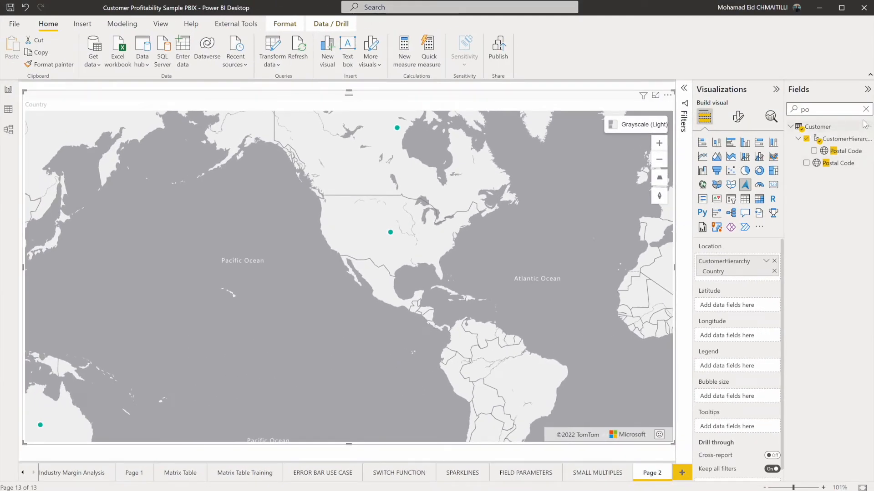
- Clear the field search and add # of Customers from the Fact table to the map's Longitude
{"action": "left_click", "coordinate": [865, 109]}
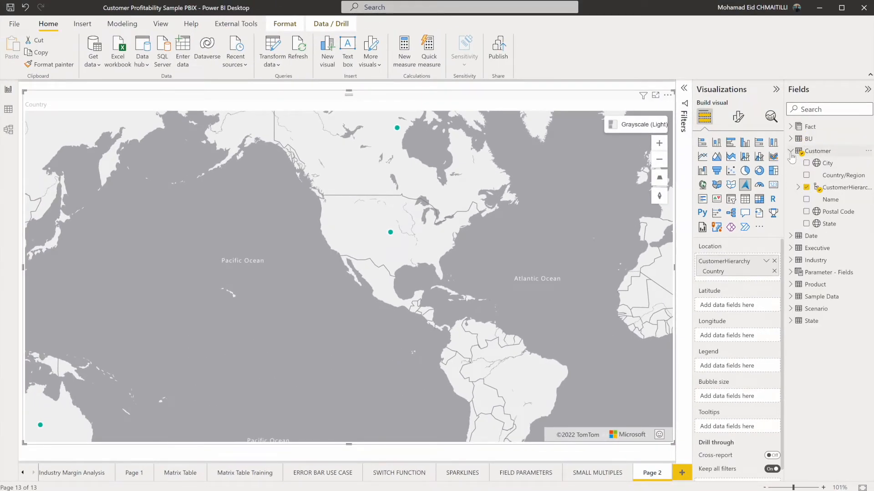
{"action": "left_click", "coordinate": [791, 152]}
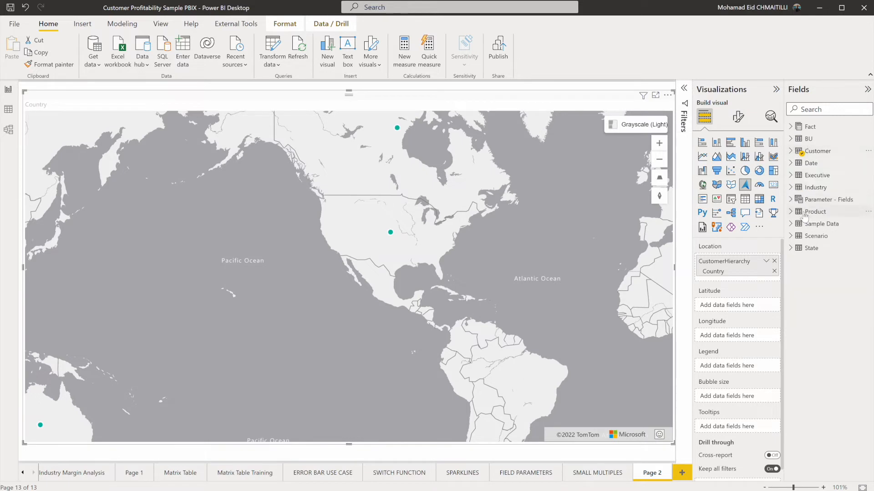
{"action": "left_click", "coordinate": [794, 163]}
{"action": "left_click", "coordinate": [792, 128]}
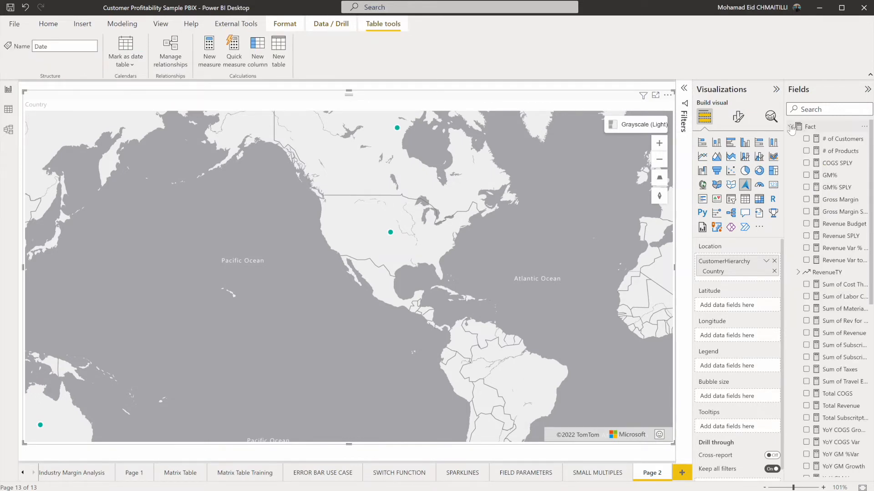
{"action": "left_click_drag", "start_coordinate": [840, 143], "coordinate": [739, 350]}
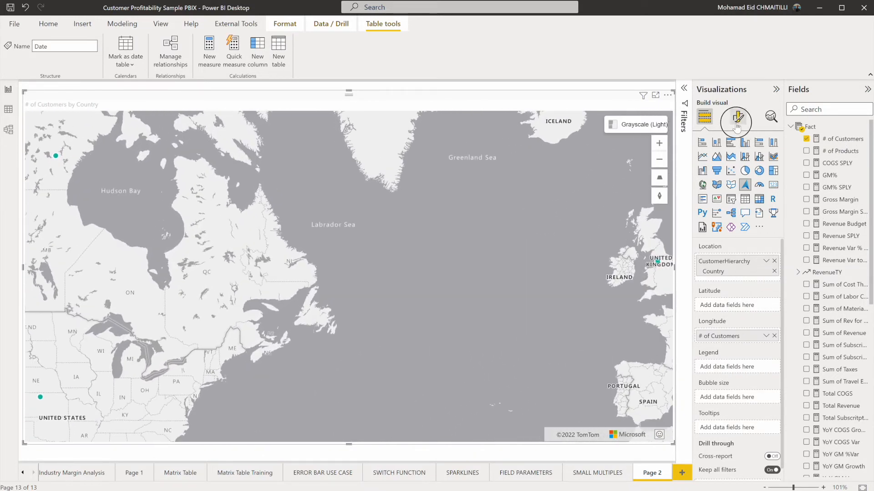
- Turn on the Filled map layer for the Azure map of customers by country
{"action": "left_click", "coordinate": [738, 117]}
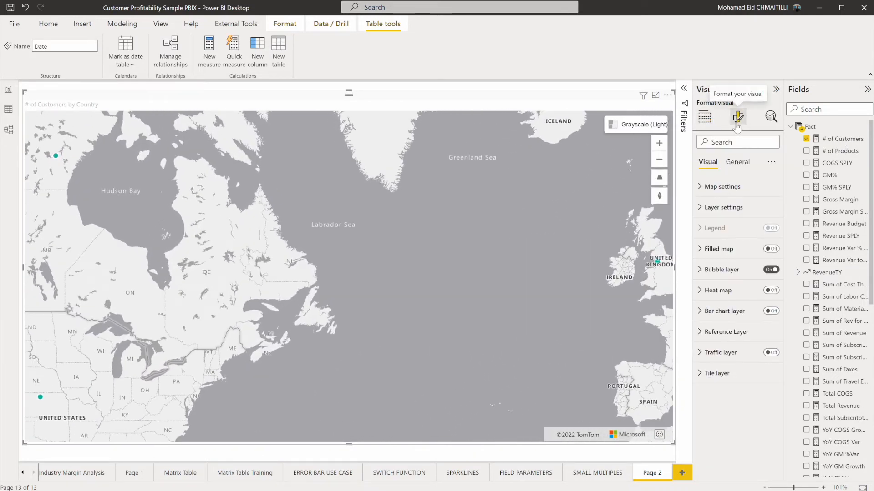
{"action": "left_click", "coordinate": [771, 252]}
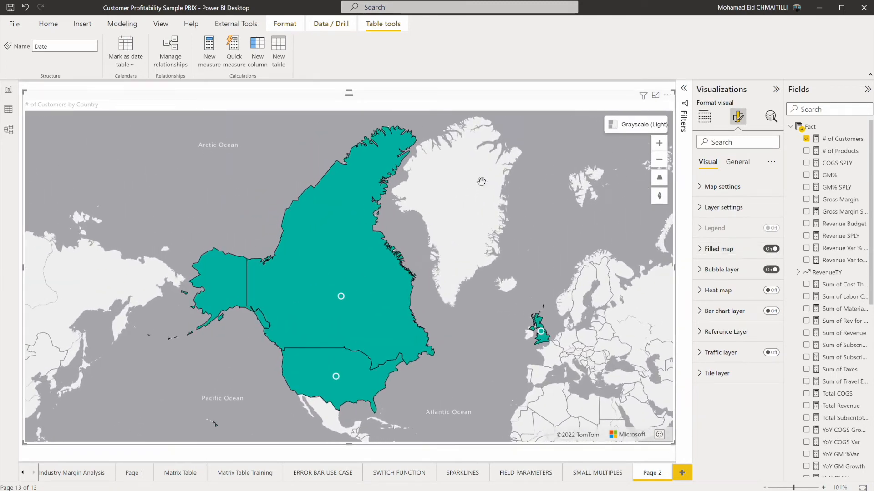
{"action": "mouse_move", "coordinate": [290, 227]}
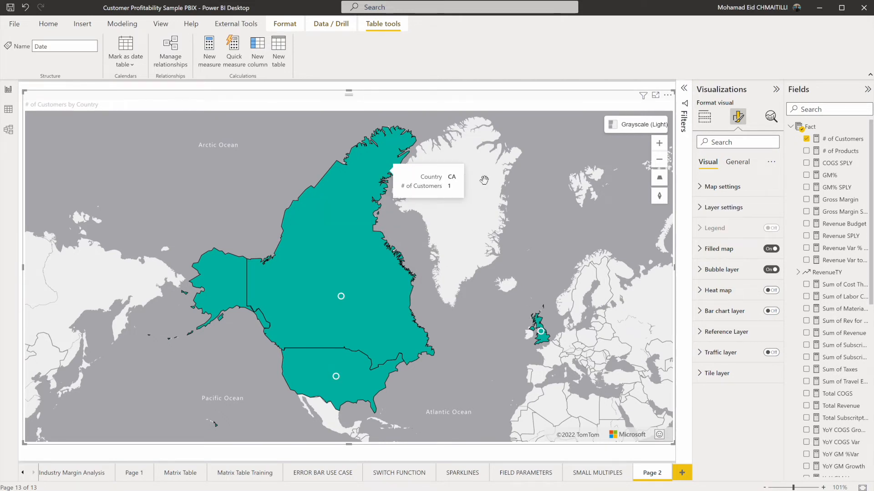
- Apply gradient conditional formatting to the filled map's default color, based on the Count of Customer from the Customer table
{"action": "left_click", "coordinate": [697, 250]}
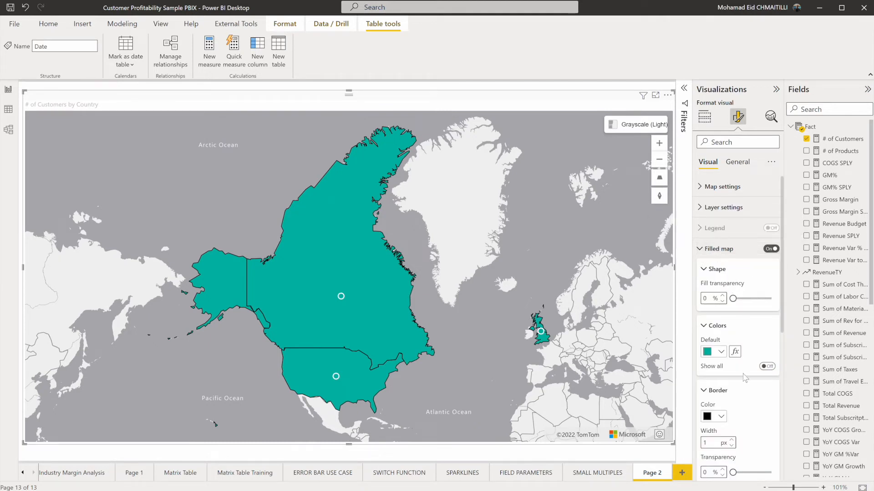
{"action": "left_click", "coordinate": [735, 352]}
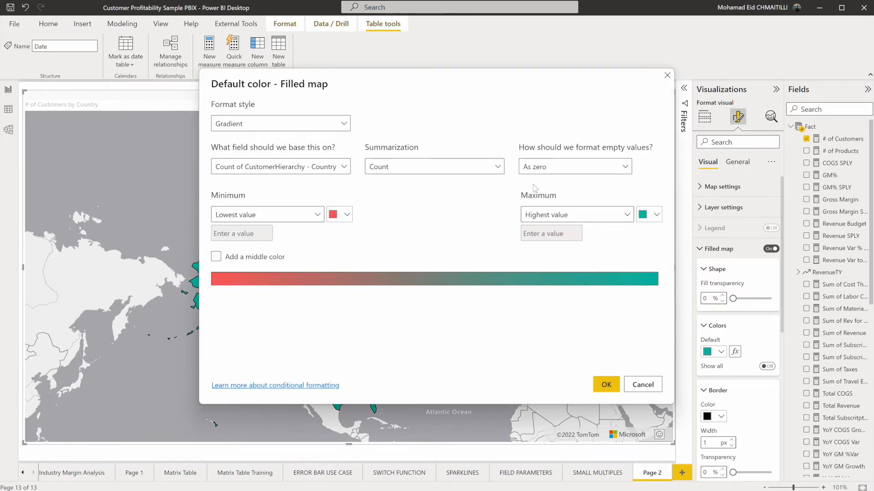
{"action": "left_click", "coordinate": [336, 169]}
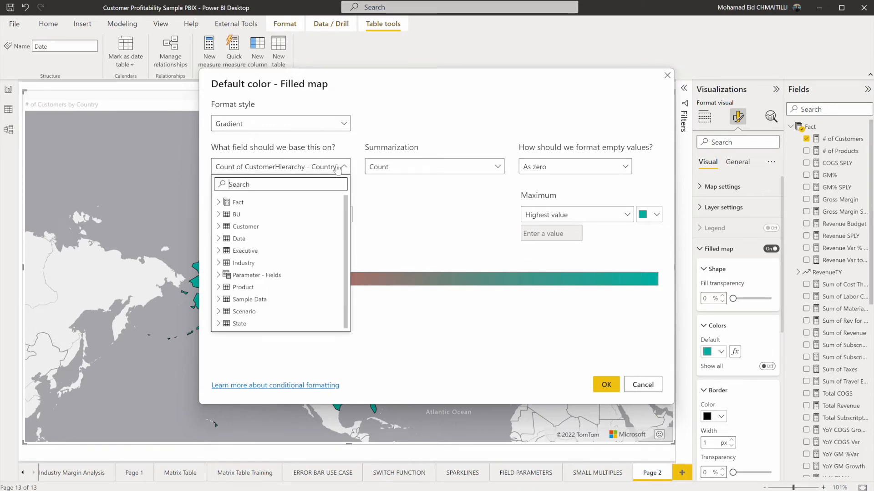
{"action": "left_click", "coordinate": [227, 227]}
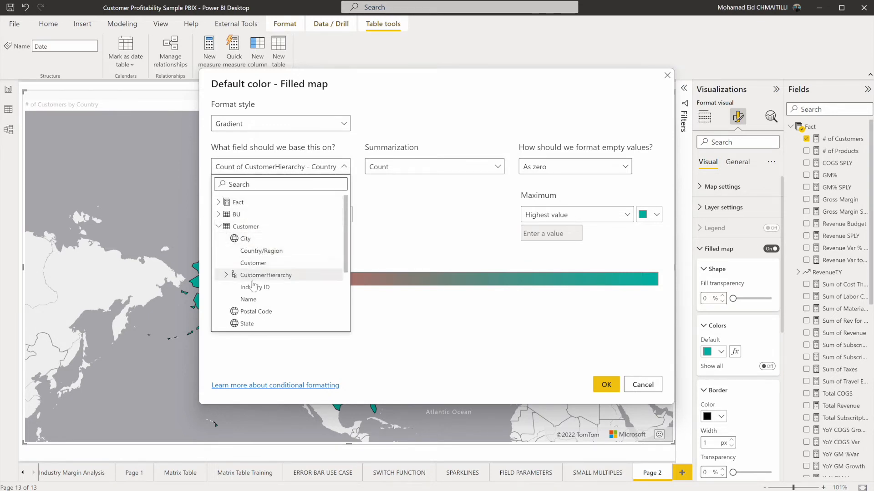
{"action": "left_click", "coordinate": [254, 264]}
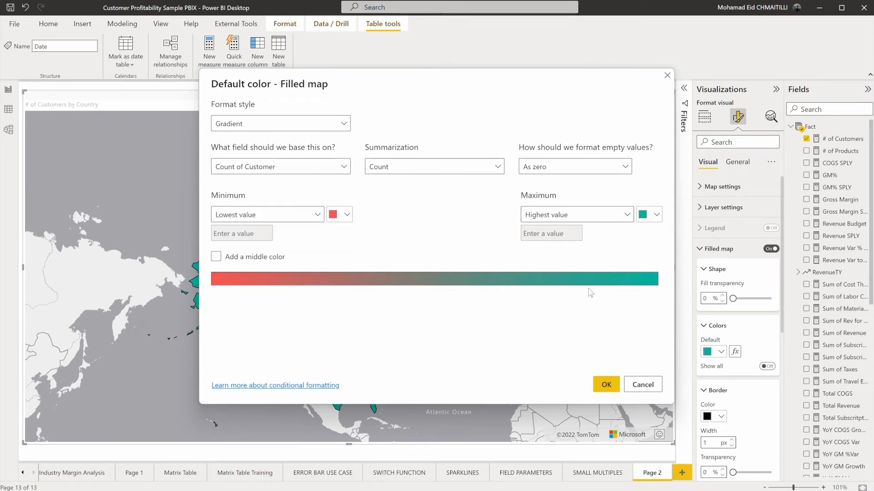
{"action": "left_click", "coordinate": [606, 386]}
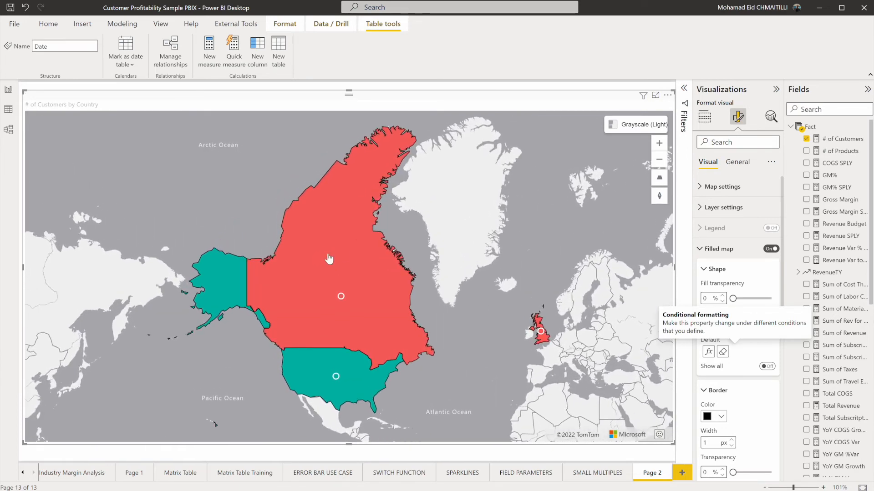
{"action": "mouse_move", "coordinate": [329, 259]}
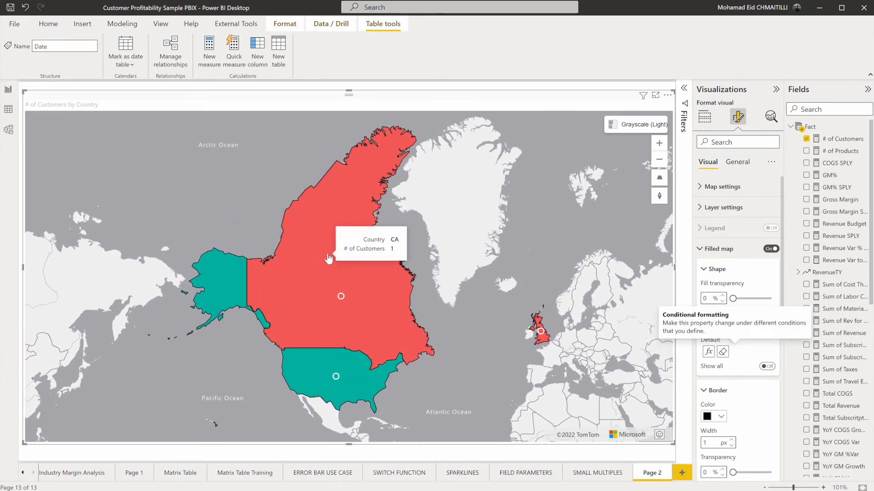
{"action": "mouse_move", "coordinate": [324, 364]}
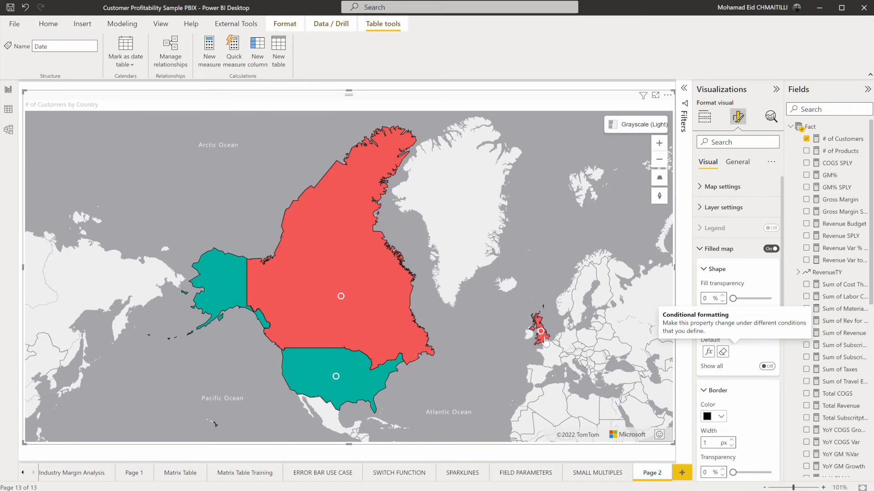
{"action": "mouse_move", "coordinate": [541, 336]}
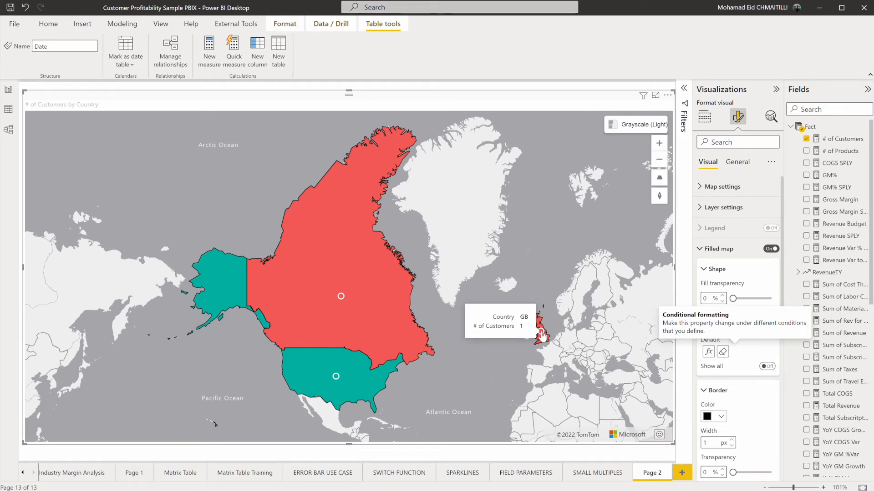
- Turn off the Filled map layer and move # of Customers from Longitude to Bubble size
{"action": "scroll", "coordinate": [729, 366], "scroll_direction": "down", "scroll_amount": 5}
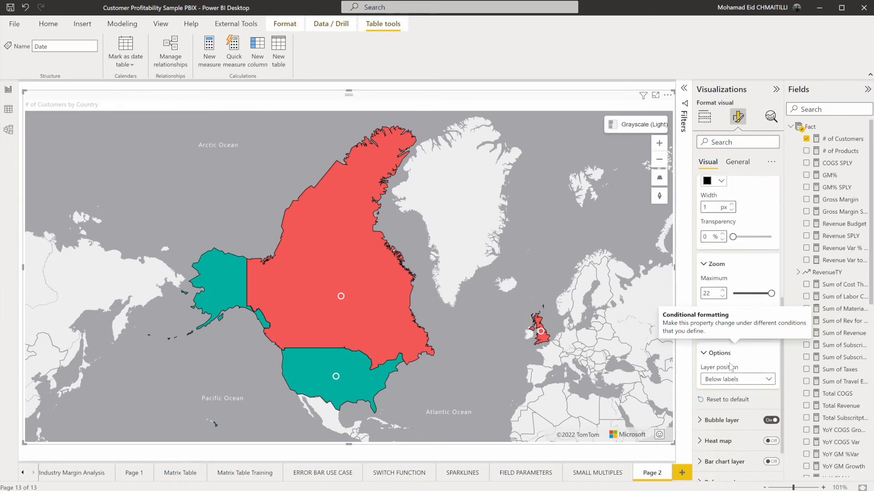
{"action": "scroll", "coordinate": [729, 367], "scroll_direction": "up", "scroll_amount": 5}
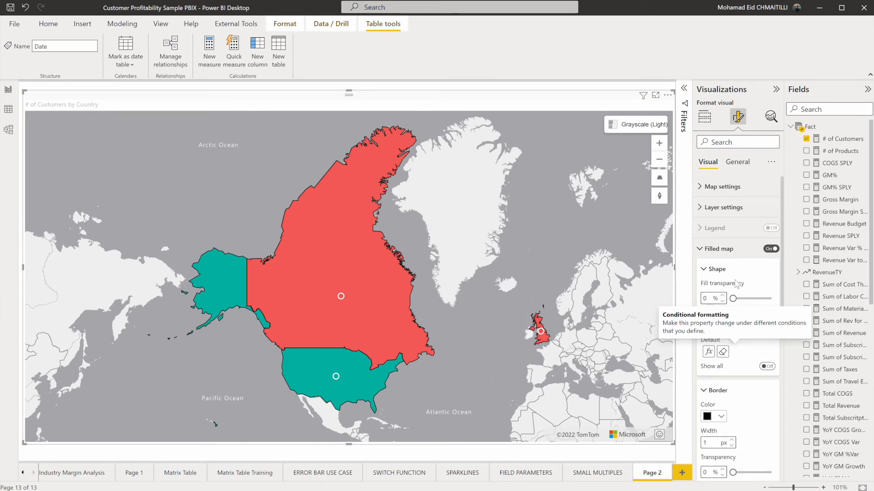
{"action": "left_click", "coordinate": [771, 248]}
{"action": "left_click", "coordinate": [704, 117]}
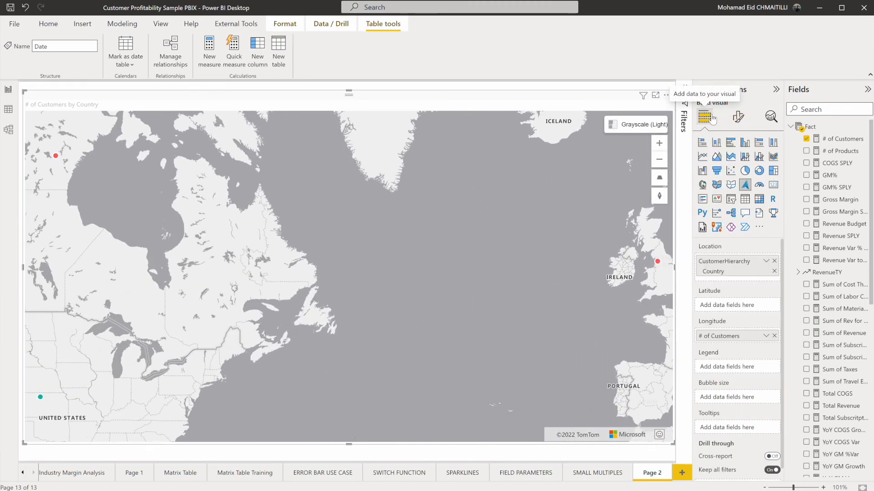
{"action": "left_click_drag", "start_coordinate": [728, 335], "coordinate": [730, 400]}
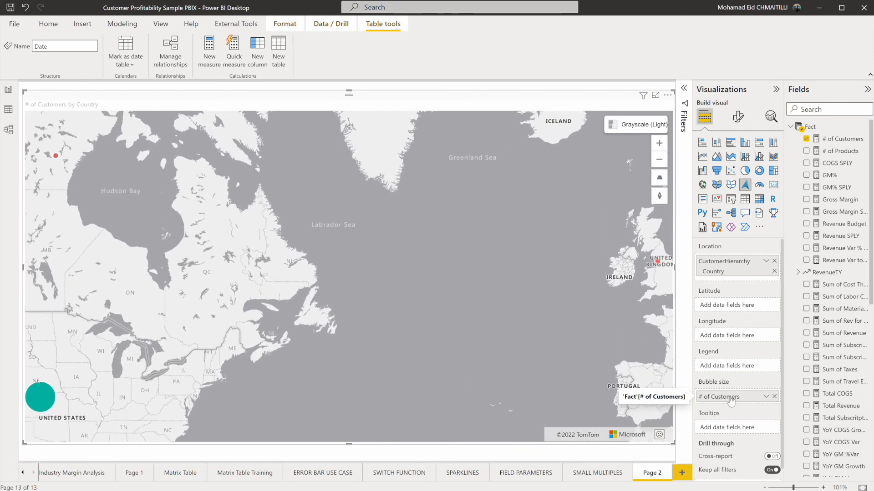
- Examine the Bubble layer's size, shape, color and border settings and check the country bubbles' customer details on the map
{"action": "left_click", "coordinate": [738, 117]}
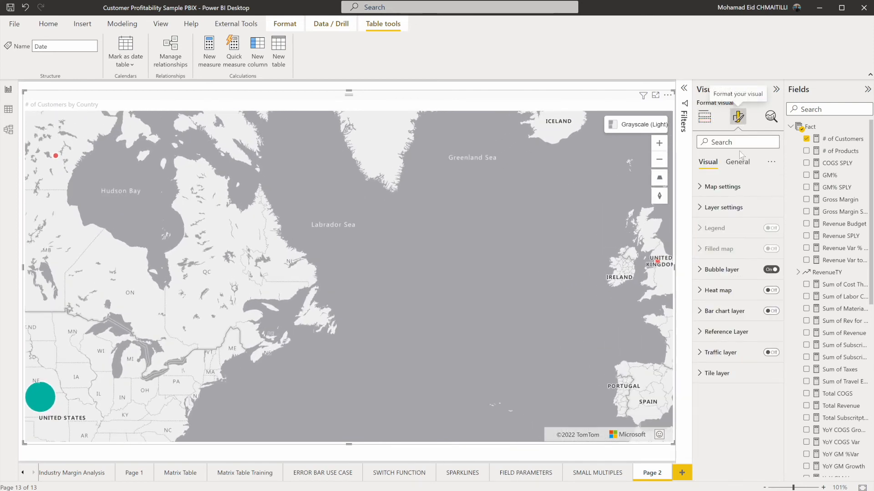
{"action": "left_click", "coordinate": [715, 275]}
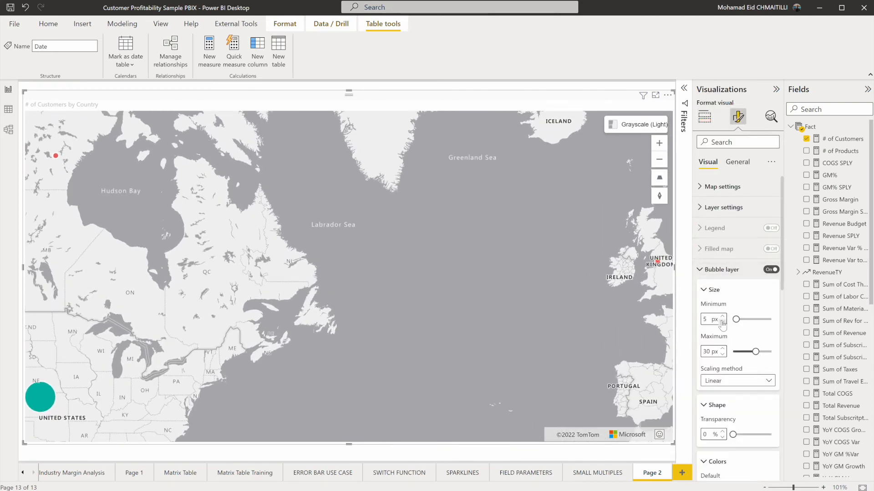
{"action": "scroll", "coordinate": [722, 326], "scroll_direction": "down", "scroll_amount": 3}
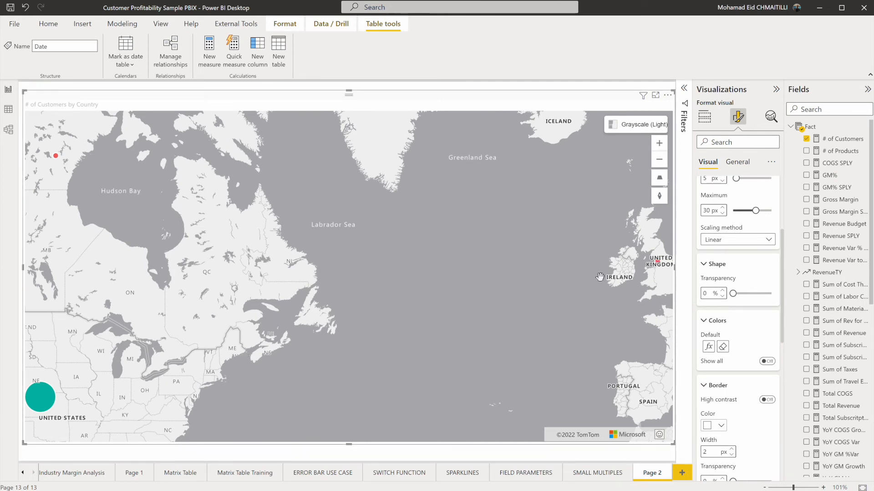
{"action": "mouse_move", "coordinate": [40, 402]}
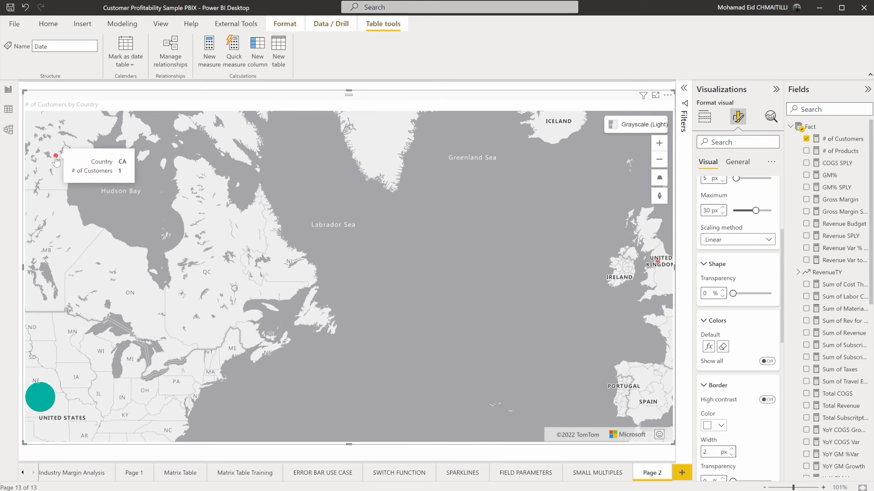
{"action": "scroll", "coordinate": [726, 228], "scroll_direction": "up", "scroll_amount": 3}
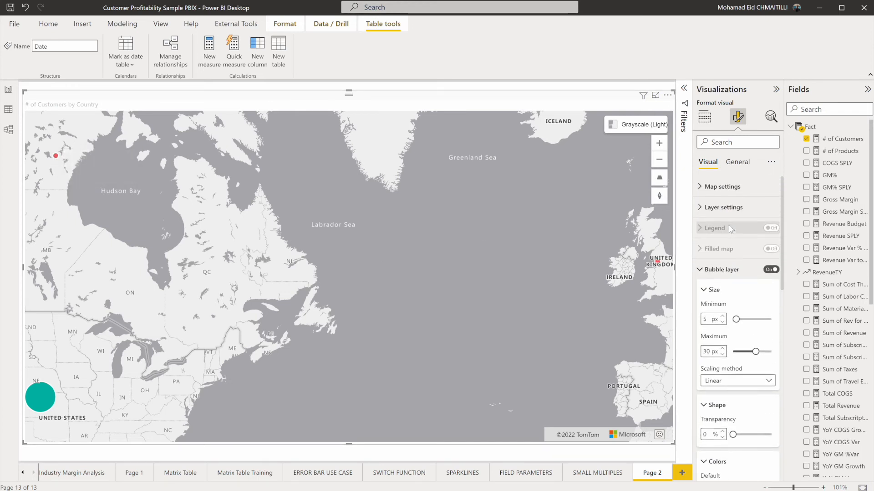